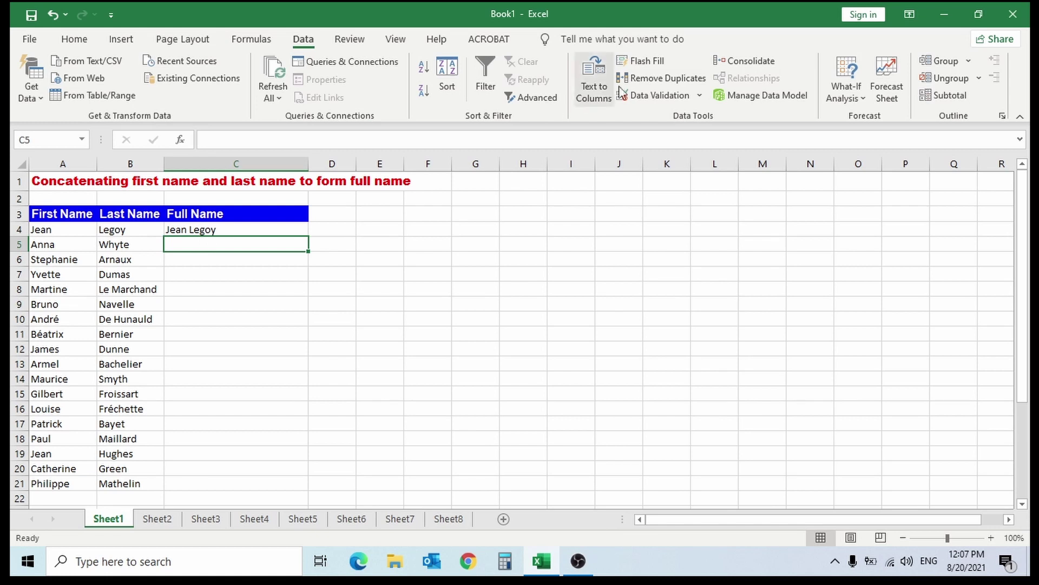
# - Flash Fill the Full Name column on Sheet1 for rows 5–21 from the first example name
pyautogui.click(643, 63)
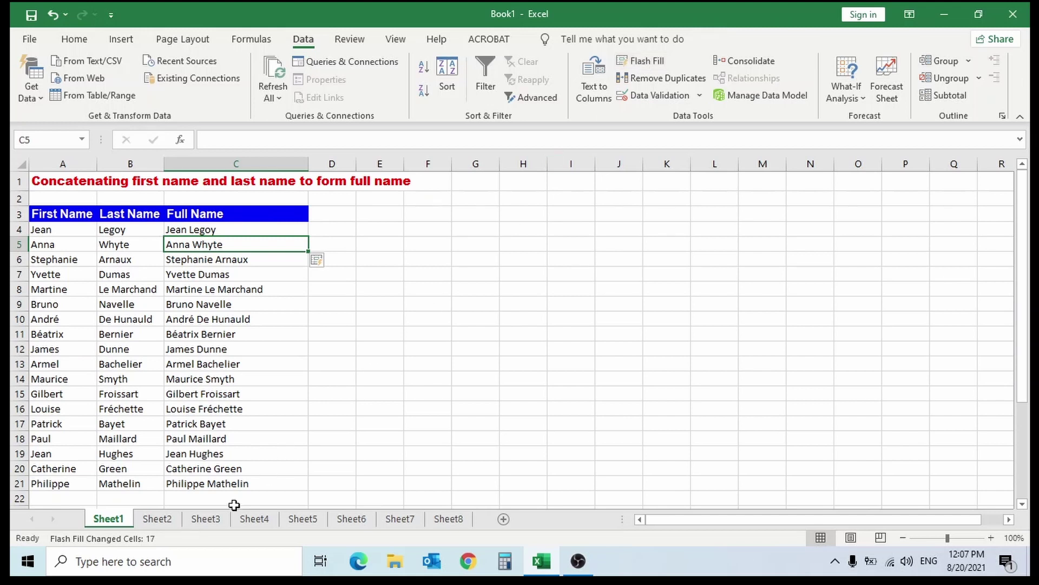
# - On Sheet2, enter the first person's first name in B4 and last name in C4 as examples
pyautogui.click(158, 519)
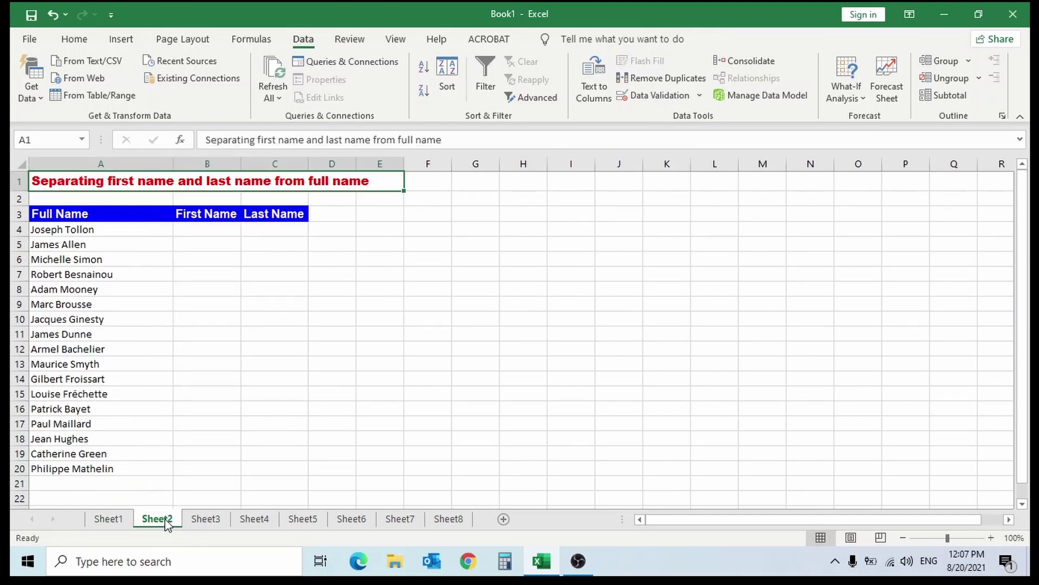
pyautogui.click(217, 231)
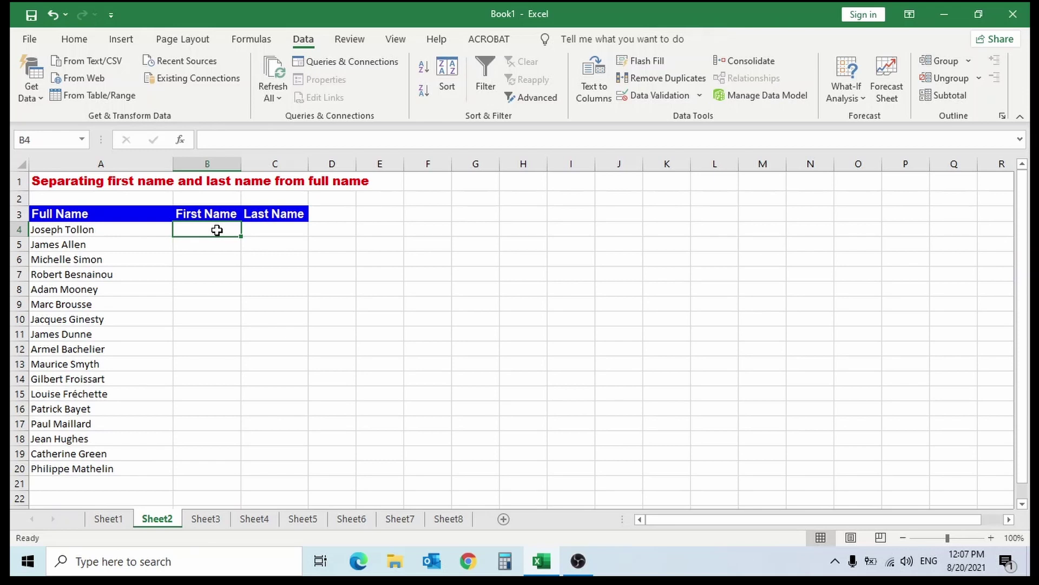
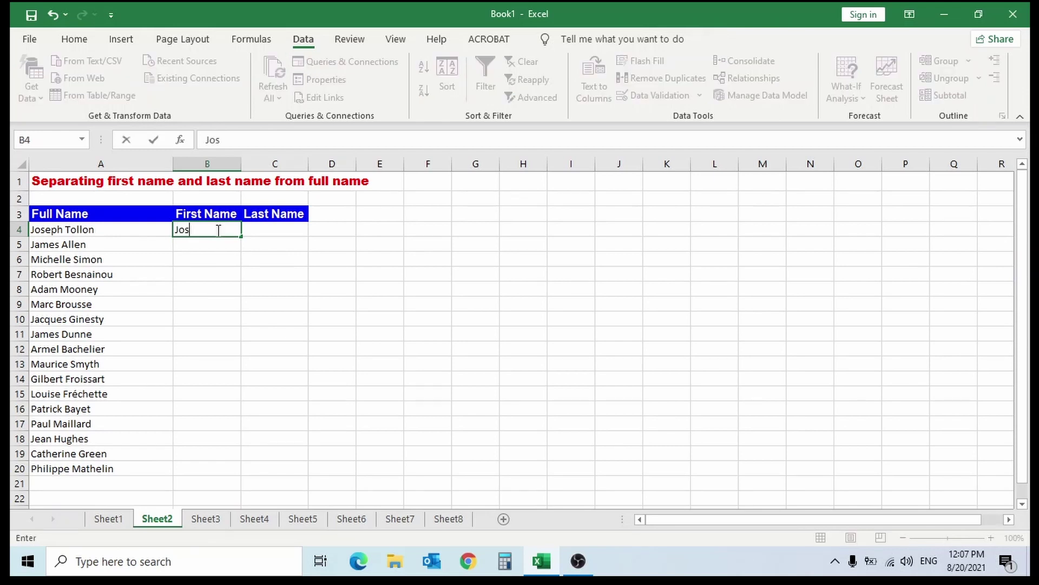
pyautogui.click(258, 232)
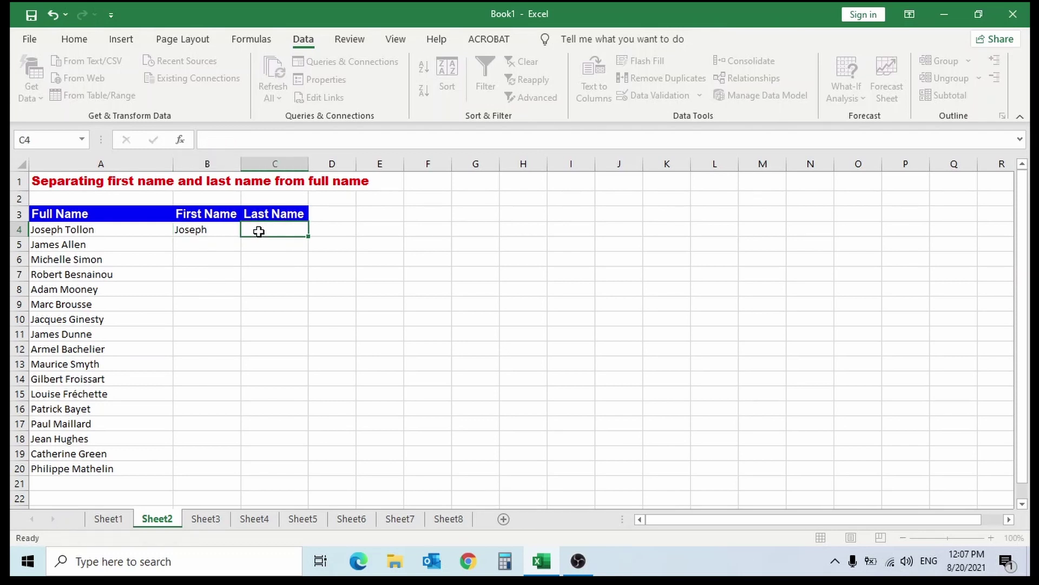
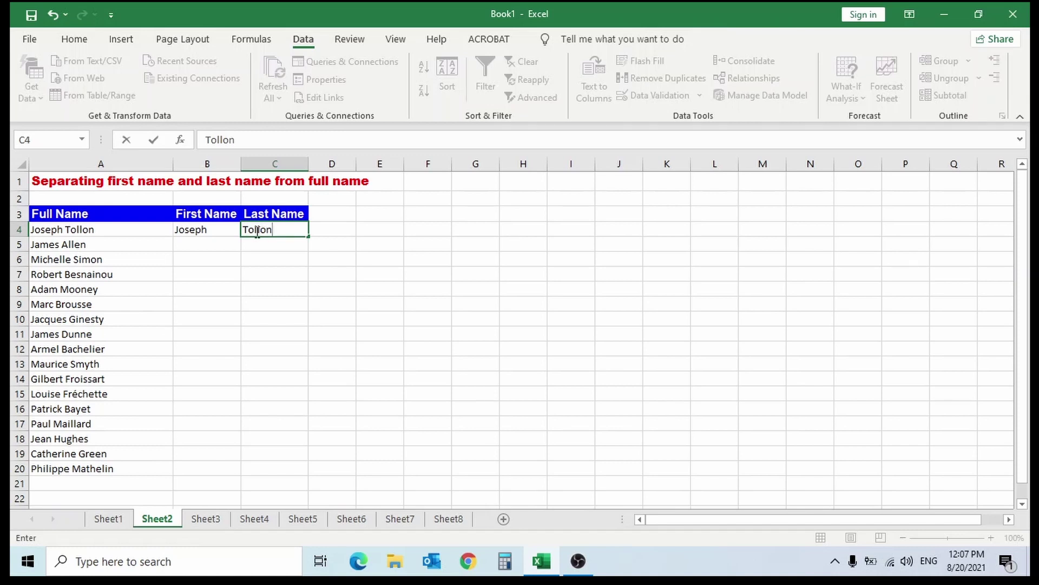
# - Flash Fill the First Name and Last Name columns for rows 5–20
pyautogui.click(222, 243)
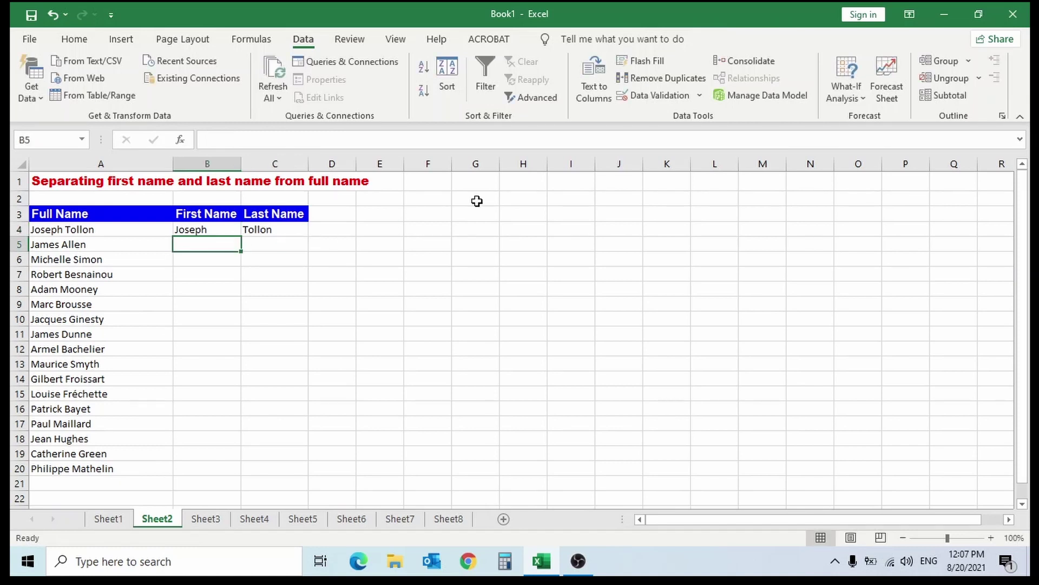
pyautogui.click(648, 64)
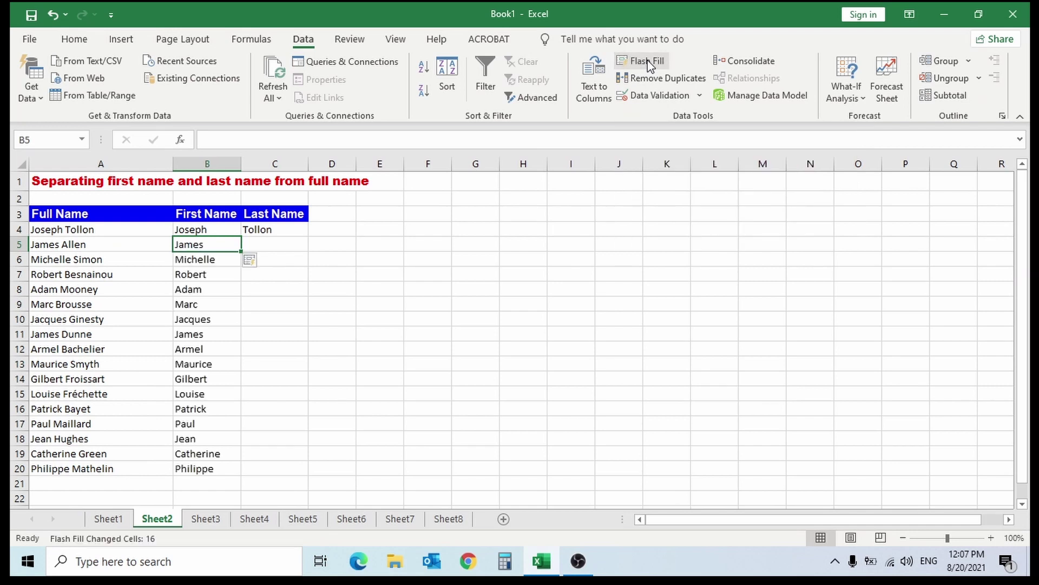
pyautogui.click(277, 245)
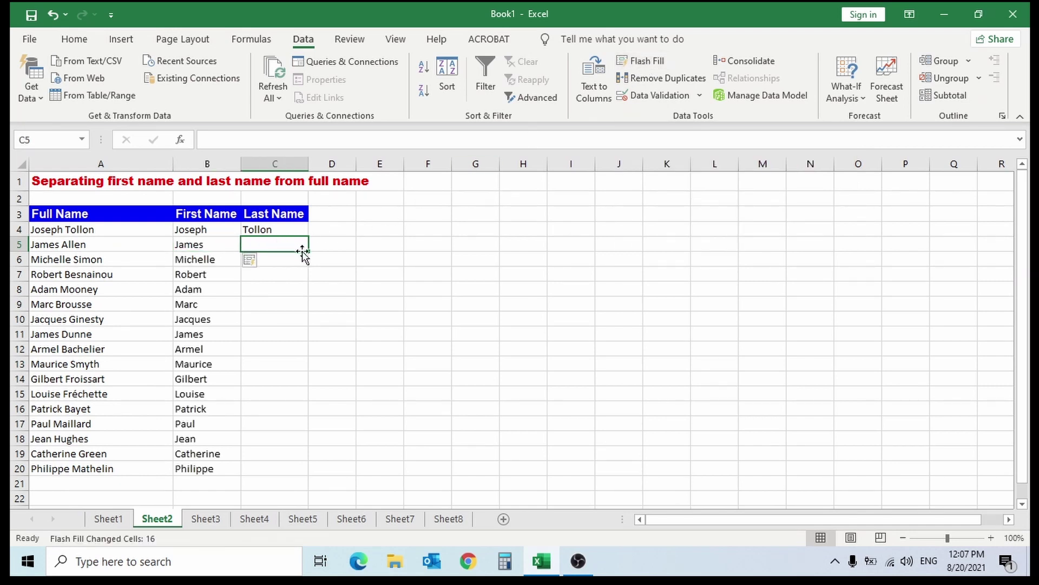
pyautogui.click(647, 63)
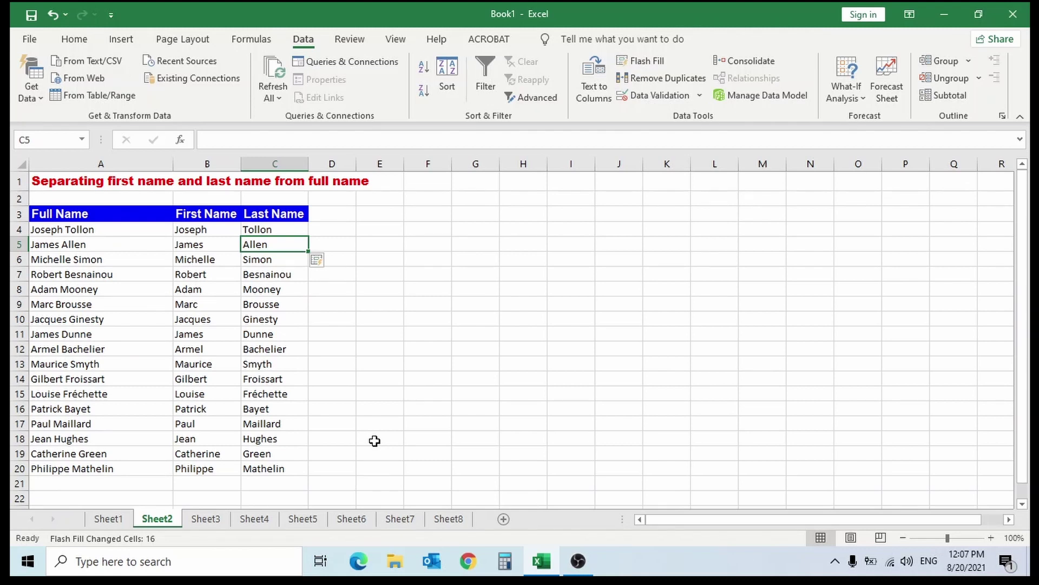
# - On Sheet3, enter the first name's initials in dotted form in B4, then Flash Fill initials through row 20
pyautogui.click(210, 520)
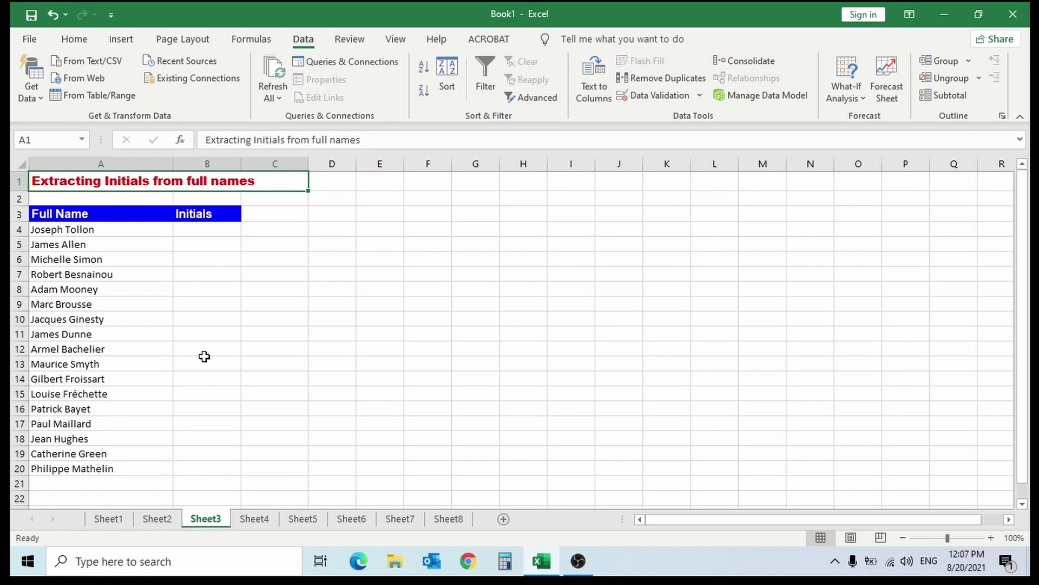
pyautogui.click(221, 232)
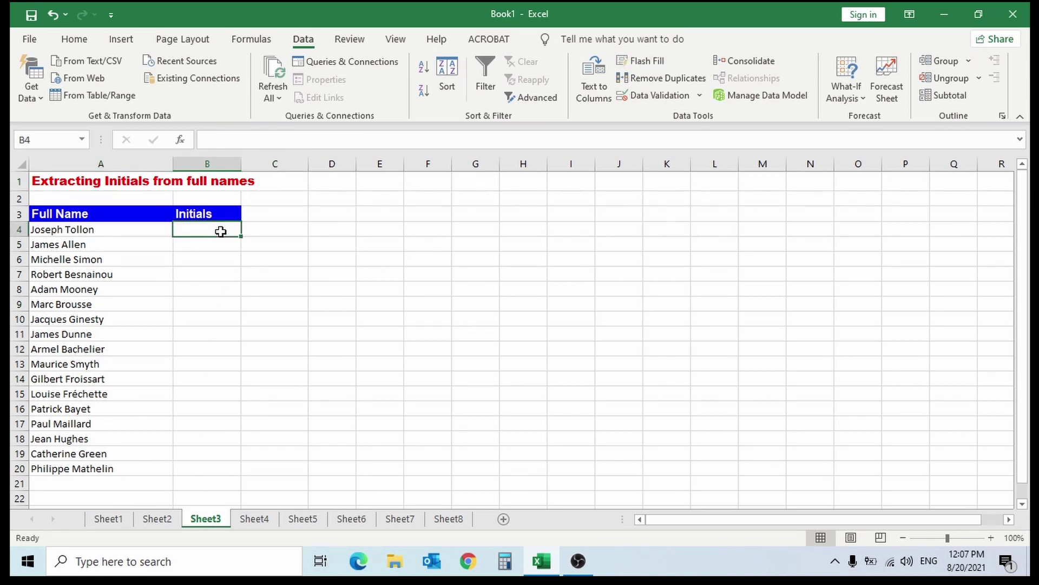
pyautogui.write('J.')
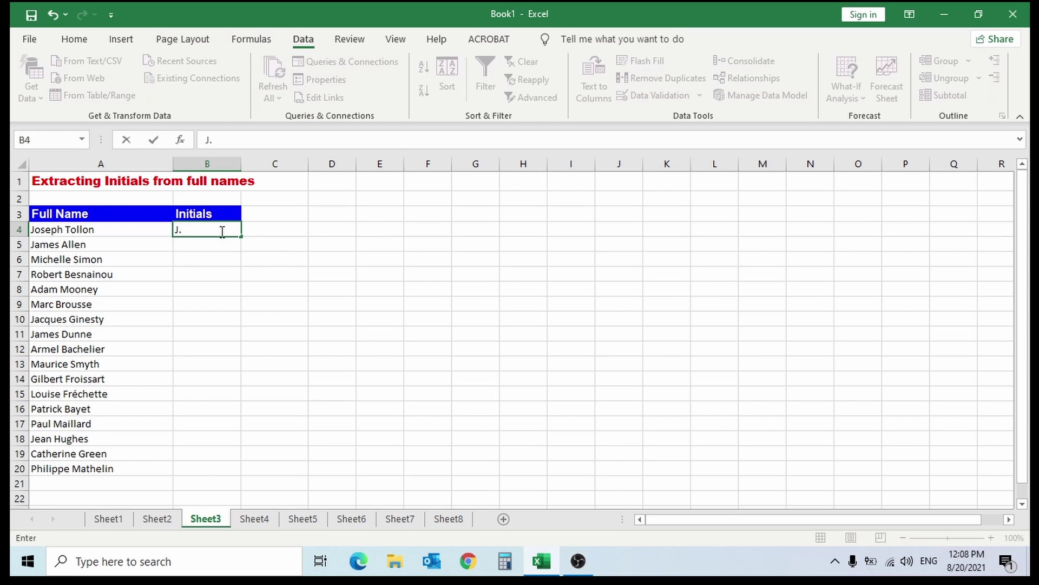
pyautogui.write(' T.')
pyautogui.press('Return')
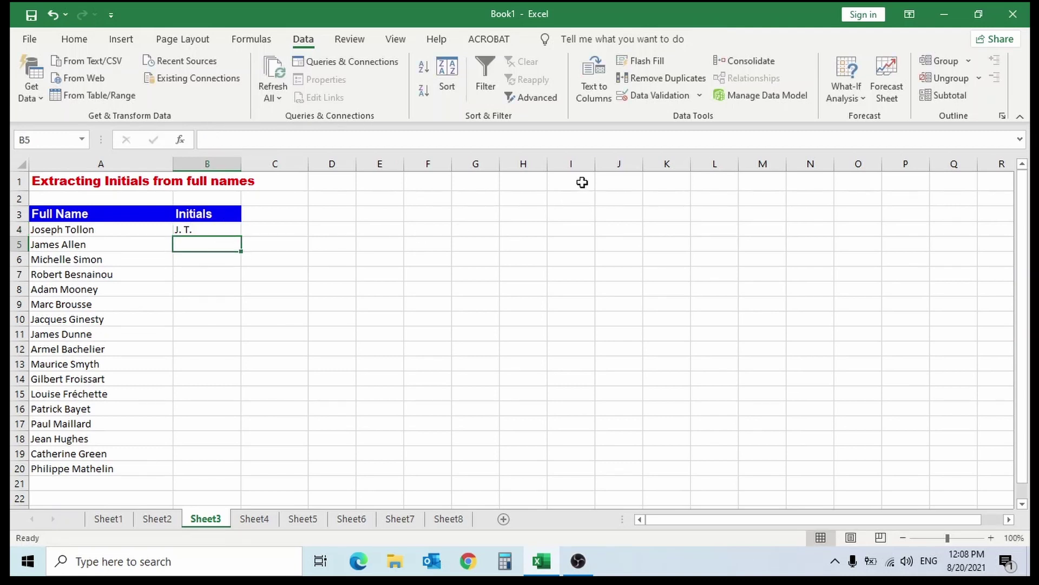
pyautogui.click(654, 63)
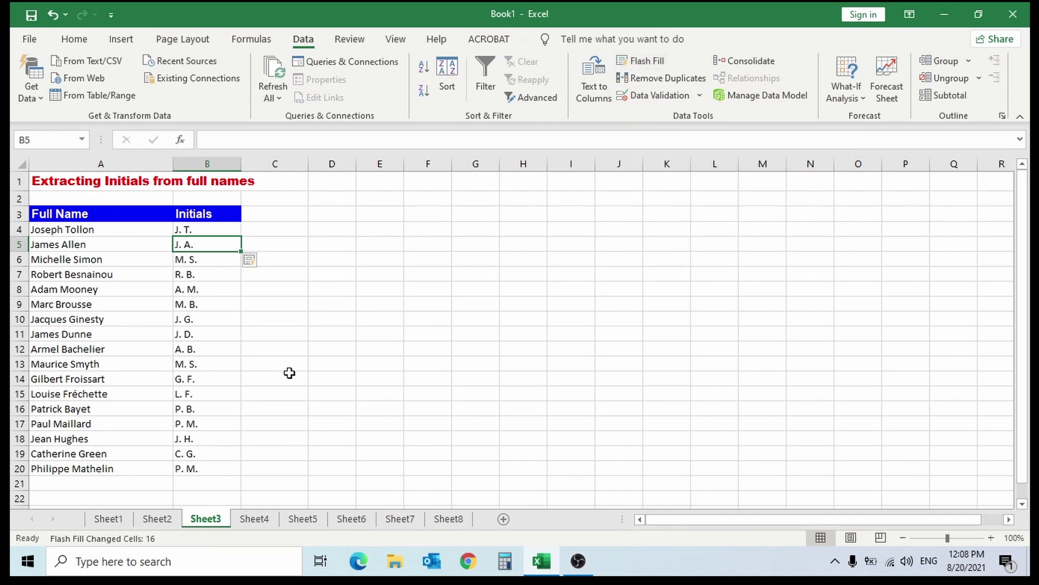
pyautogui.click(260, 527)
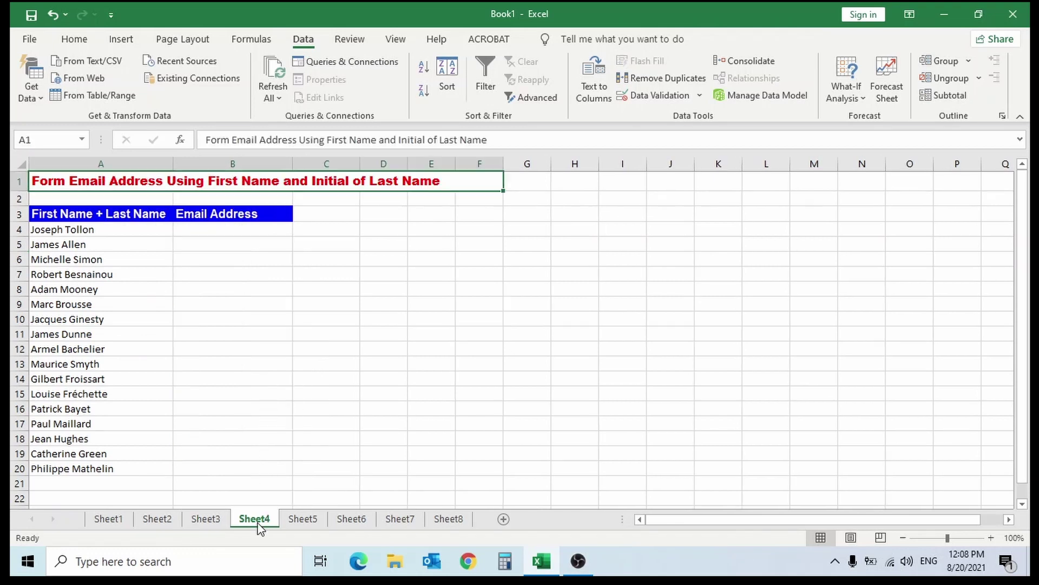
pyautogui.click(251, 228)
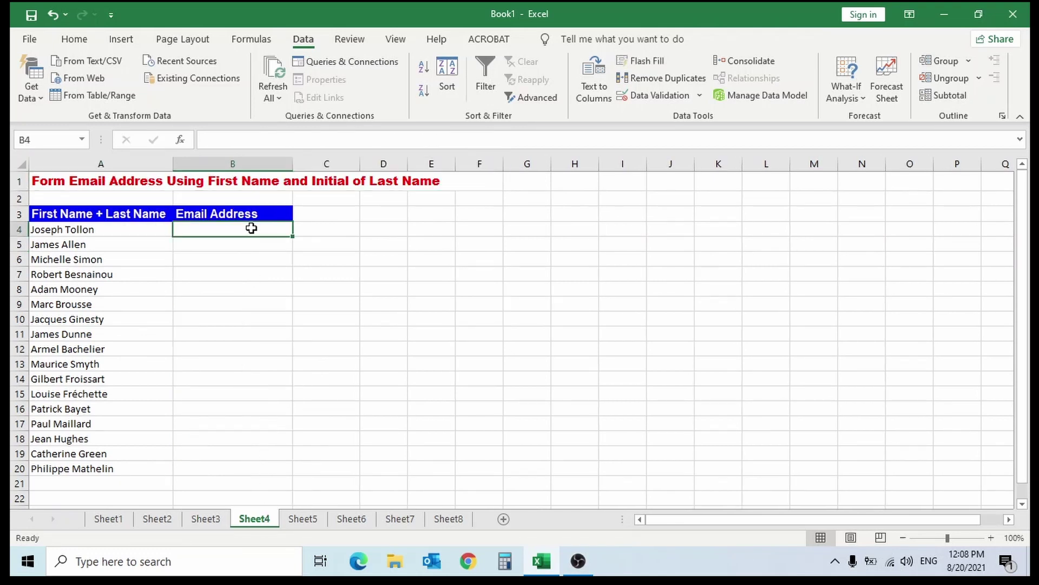
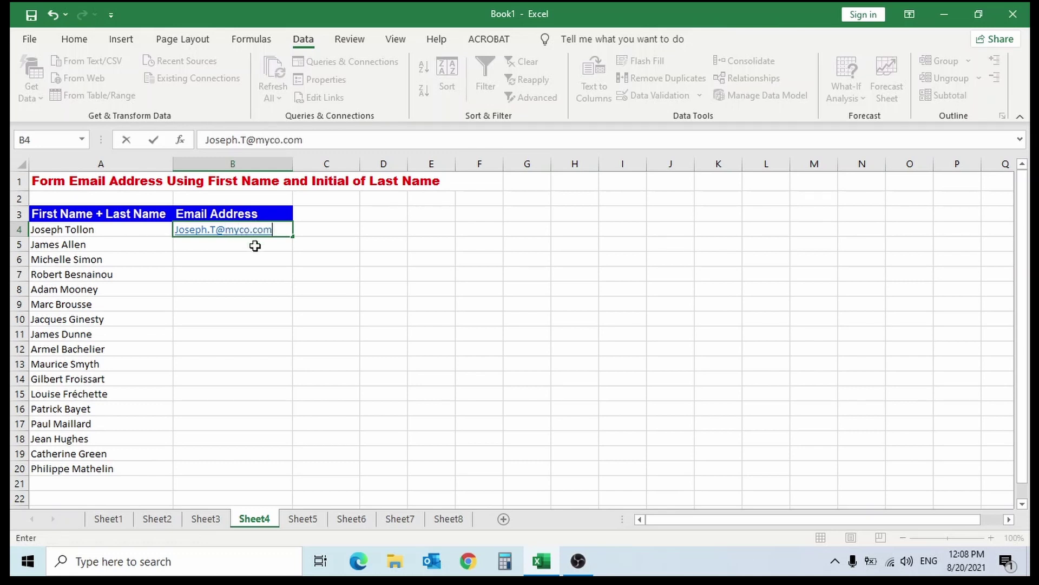
pyautogui.click(255, 246)
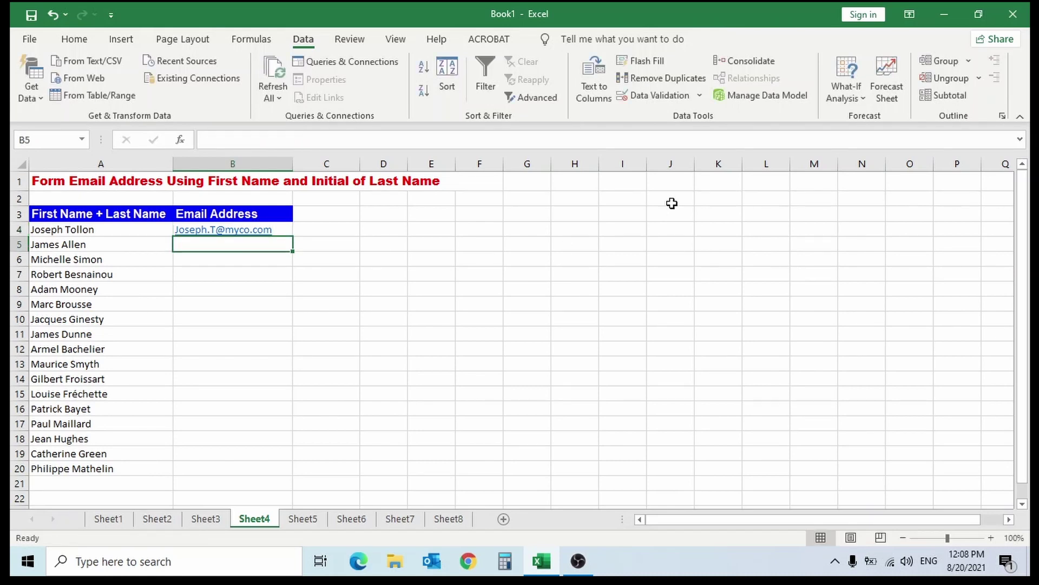
pyautogui.click(657, 62)
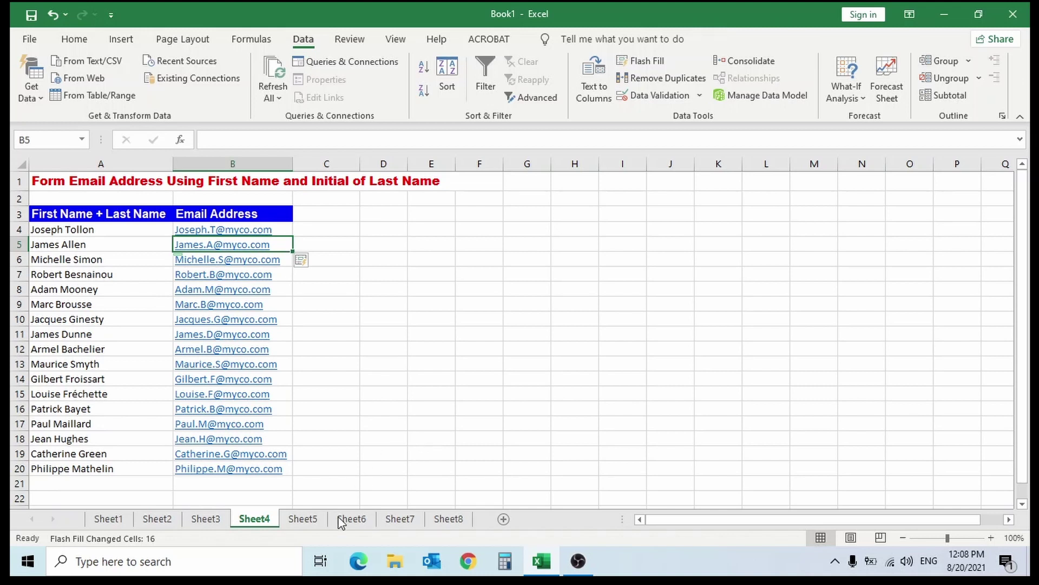
# - On Sheet5, enter the first number as four digits-hyphen-four digits in D4, then Flash Fill D5:D21
pyautogui.click(305, 520)
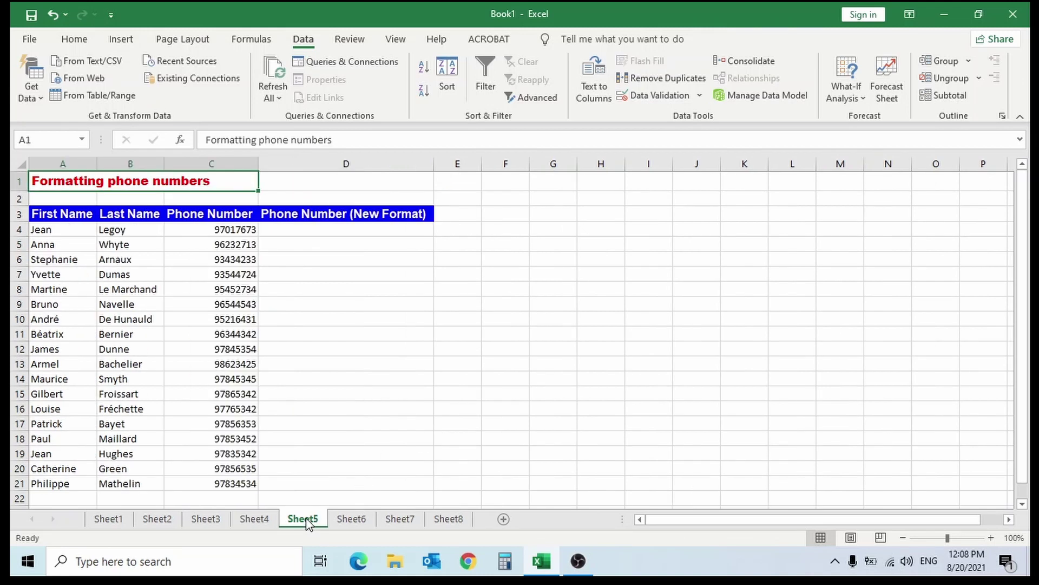
pyautogui.click(371, 231)
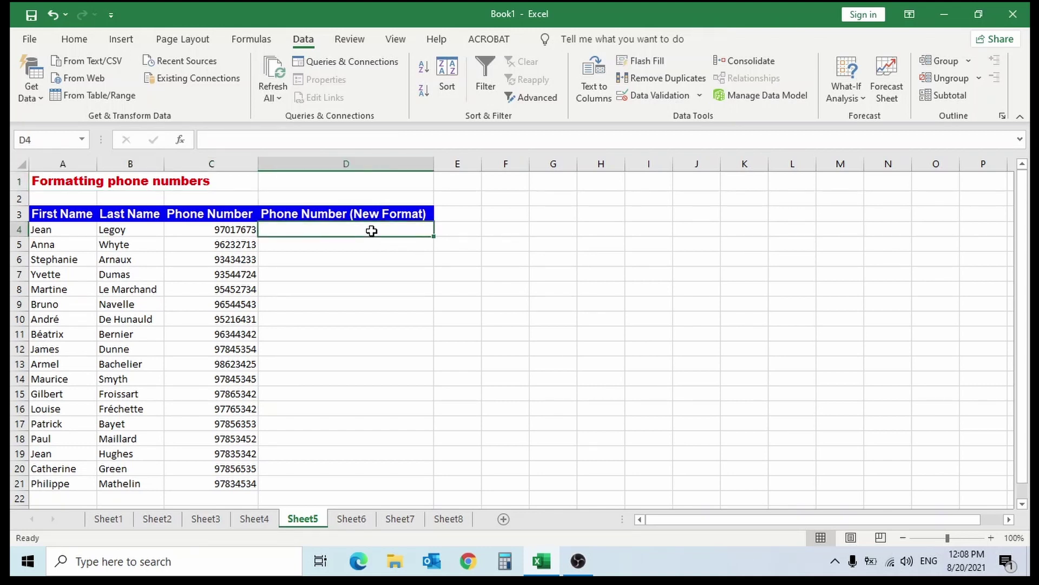
pyautogui.write('9701')
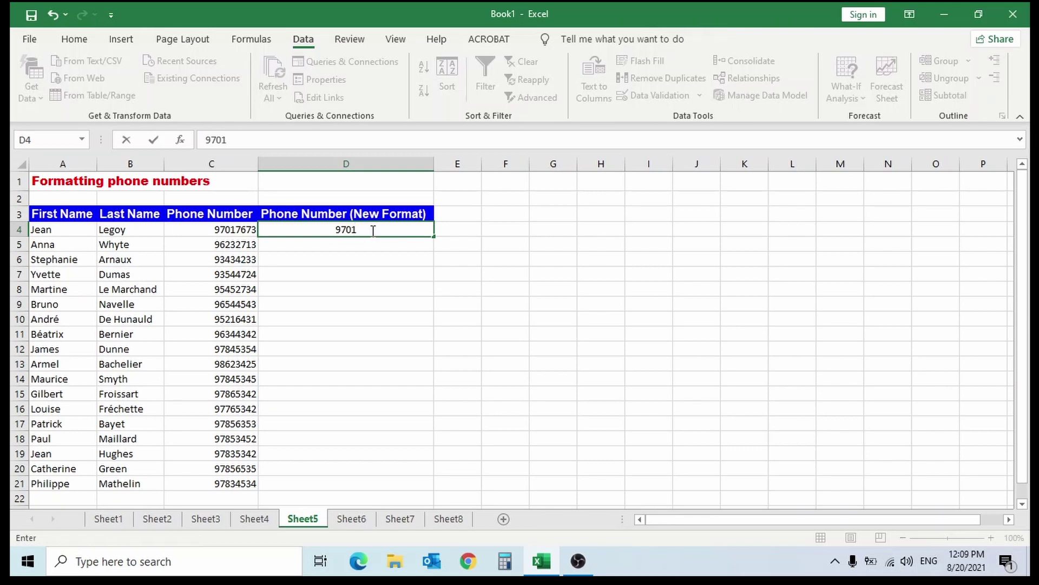
pyautogui.write('-7673')
pyautogui.press('Return')
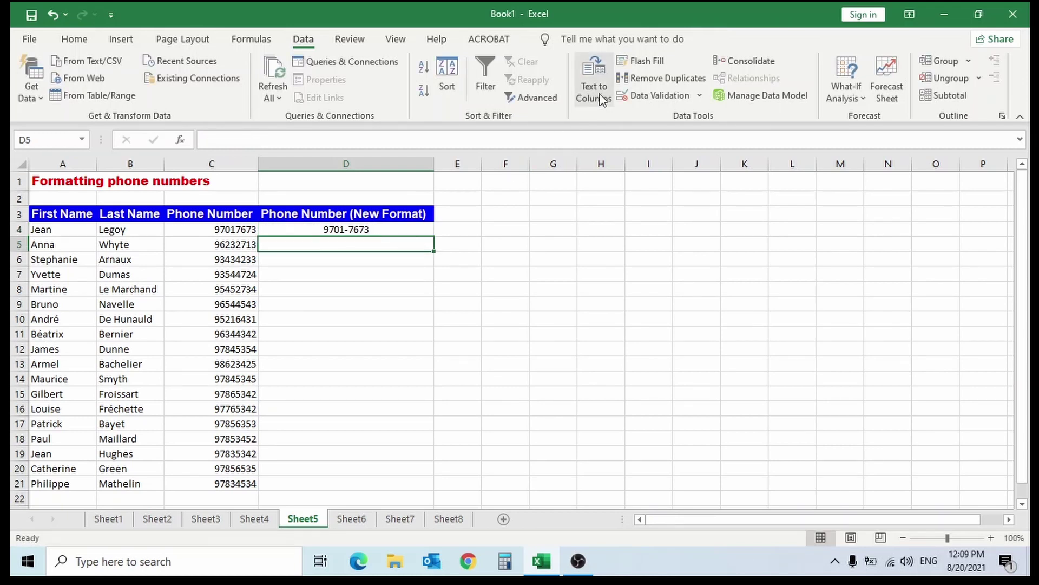
pyautogui.click(645, 64)
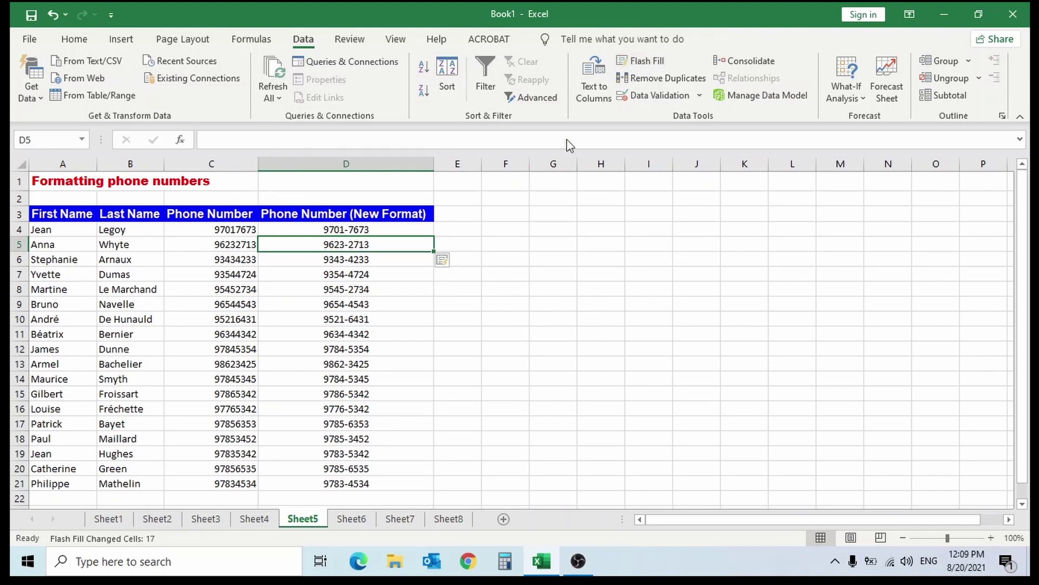
# - On Sheet6, enter the first email's text before @ in D4, then Flash Fill prefixes through row 21
pyautogui.click(352, 521)
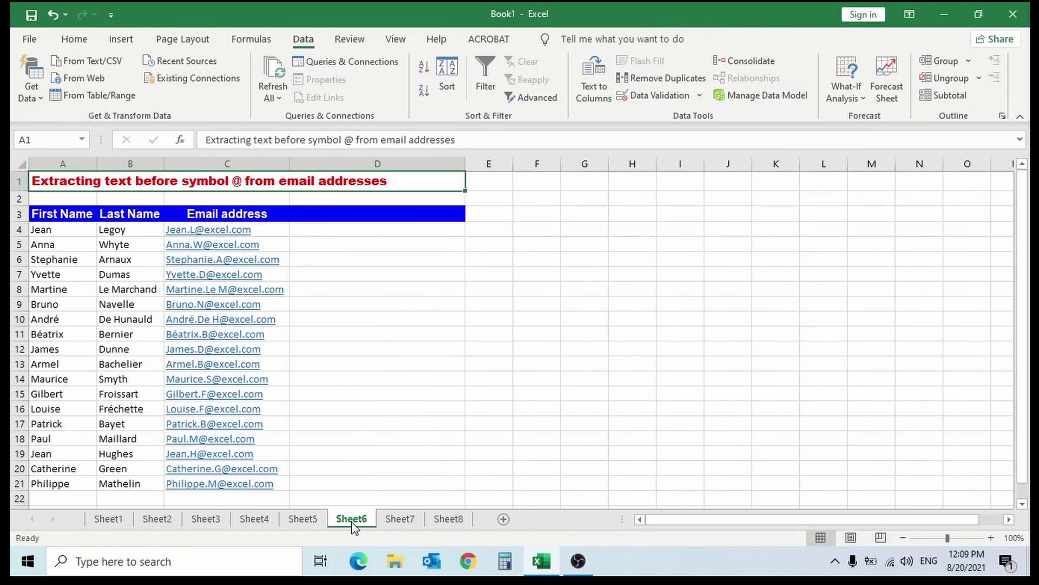
pyautogui.click(388, 229)
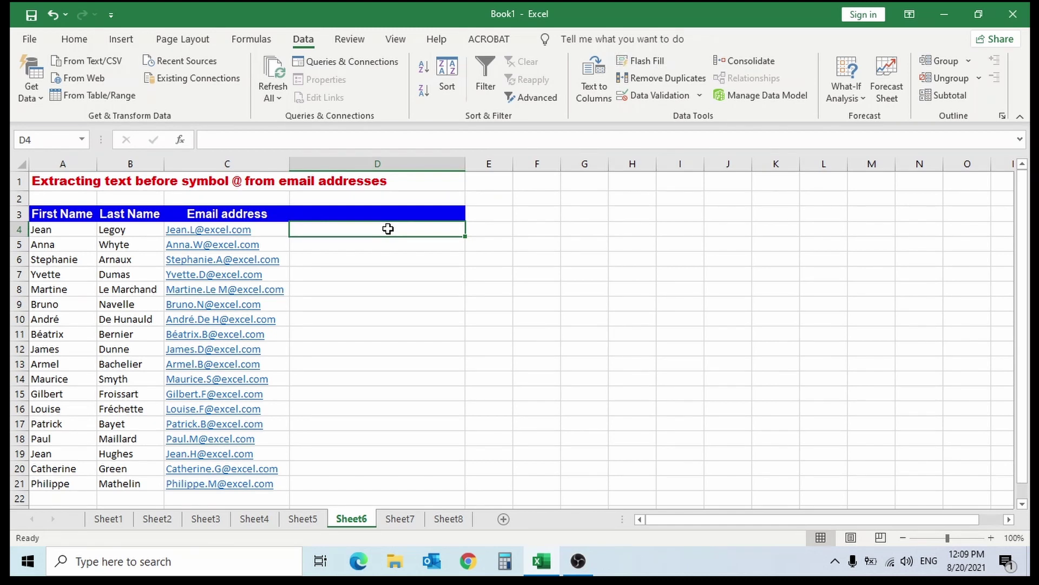
pyautogui.write('Jean')
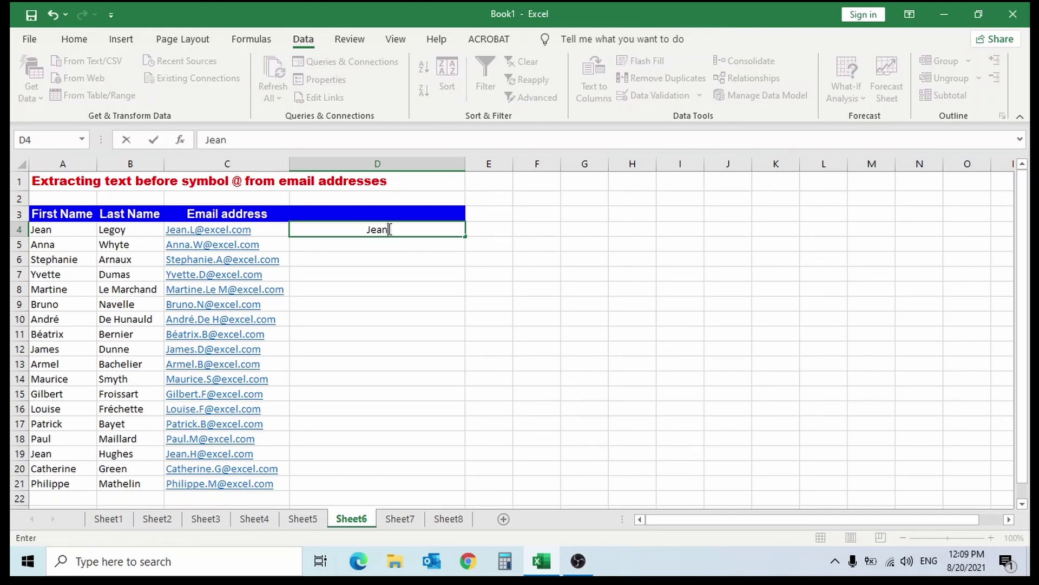
pyautogui.write('.L')
pyautogui.click(373, 245)
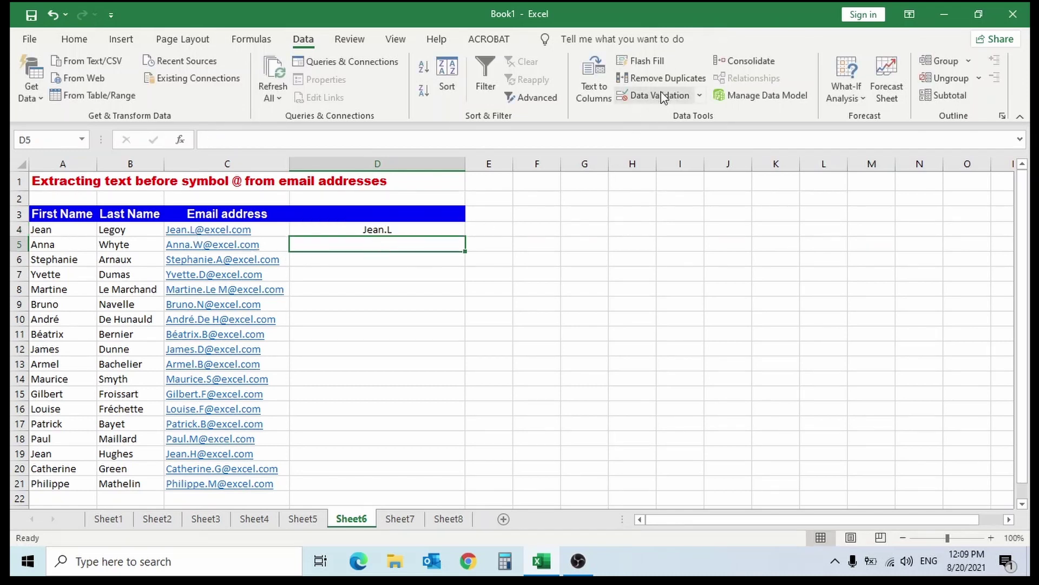
pyautogui.click(652, 61)
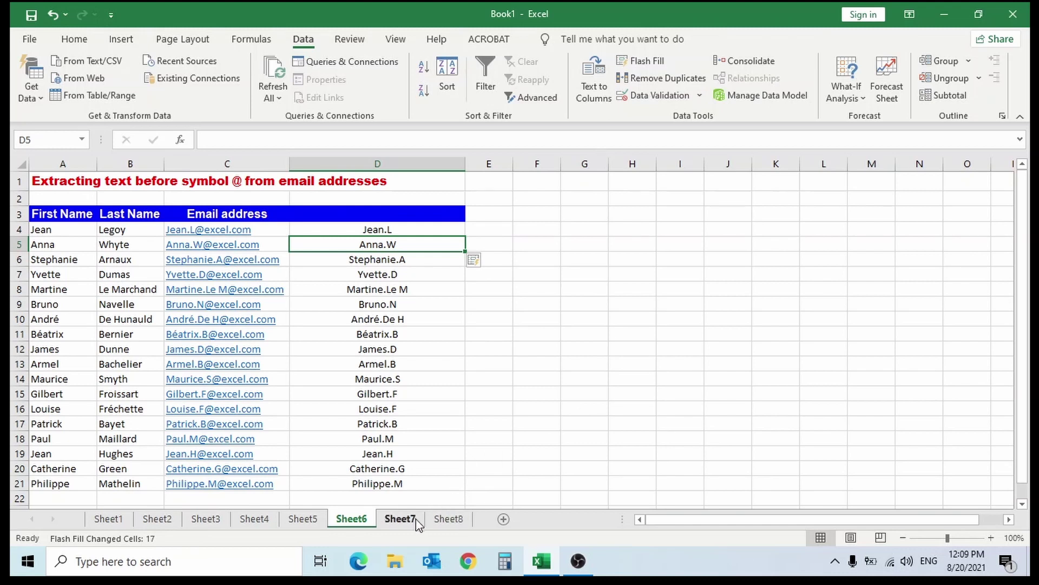
# - On Sheet7, enter the first full name in capitals in B4, then Flash Fill B5:B20 in upper case
pyautogui.click(401, 521)
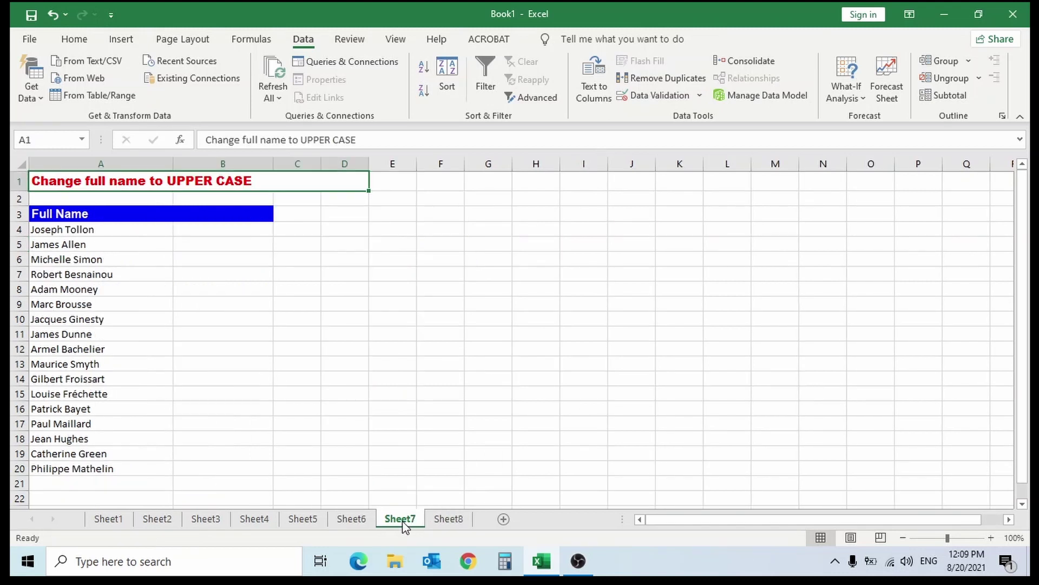
pyautogui.click(229, 230)
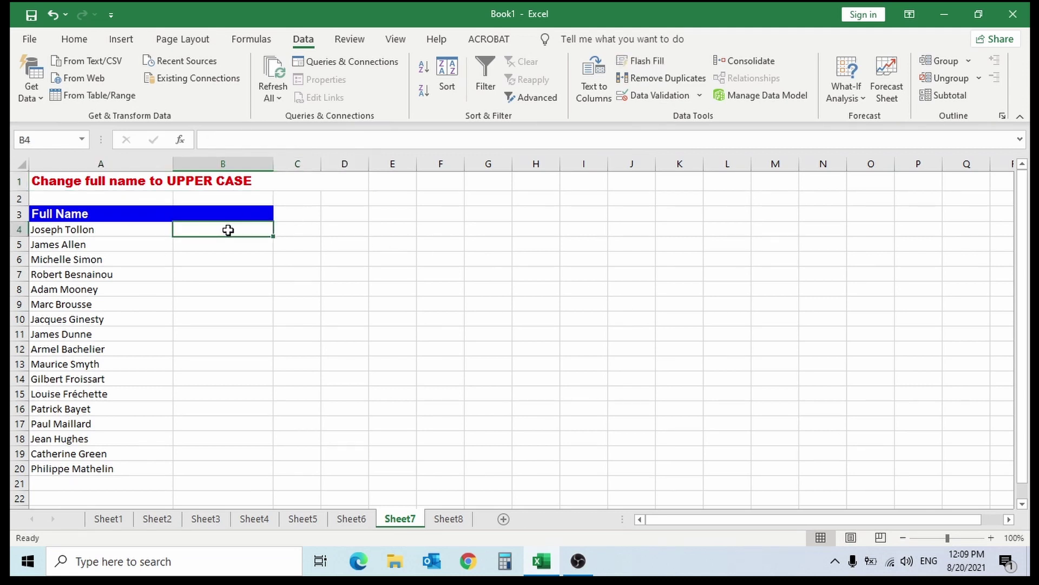
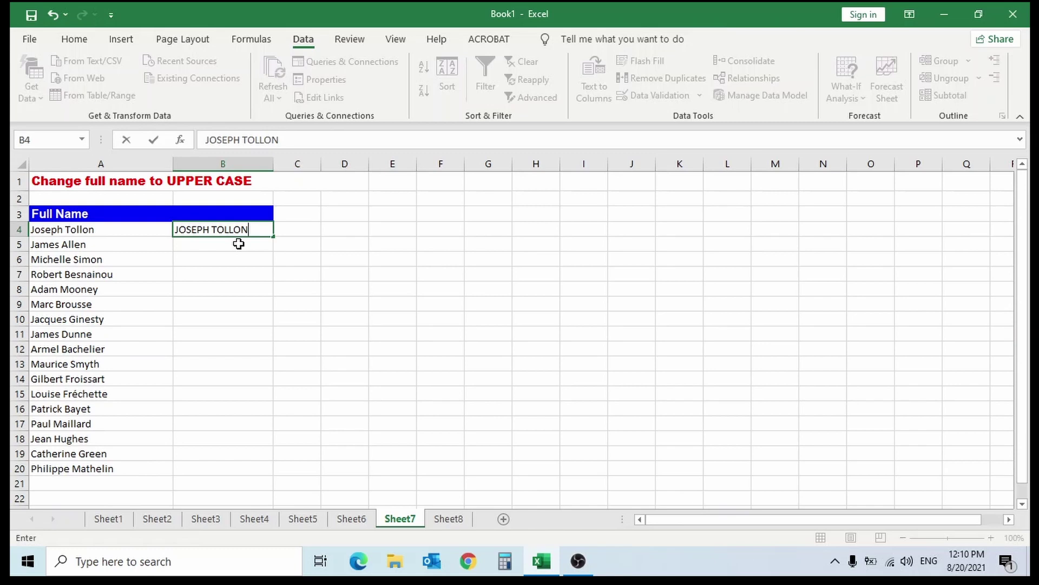
pyautogui.click(239, 244)
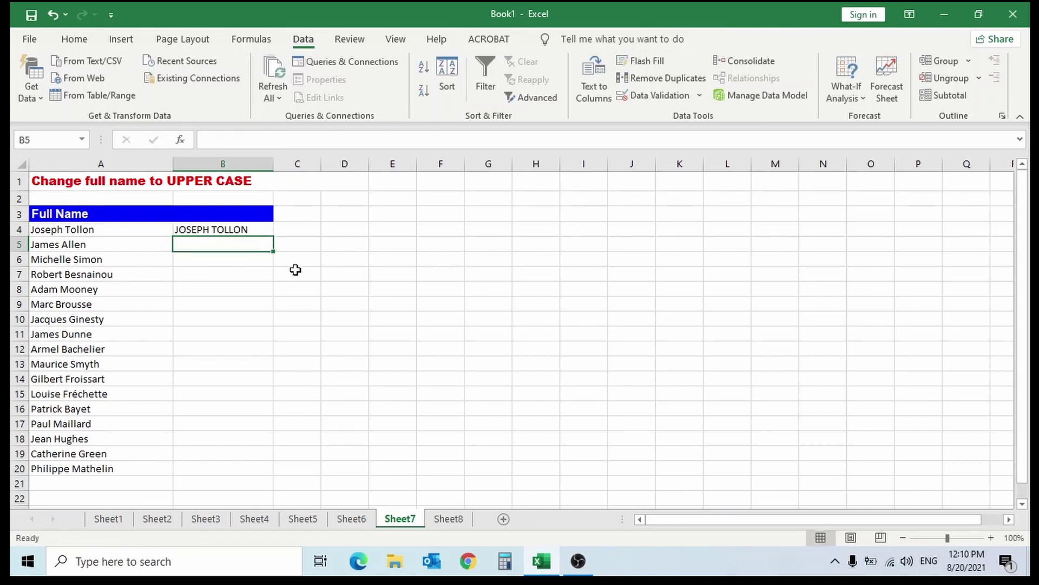
pyautogui.click(660, 66)
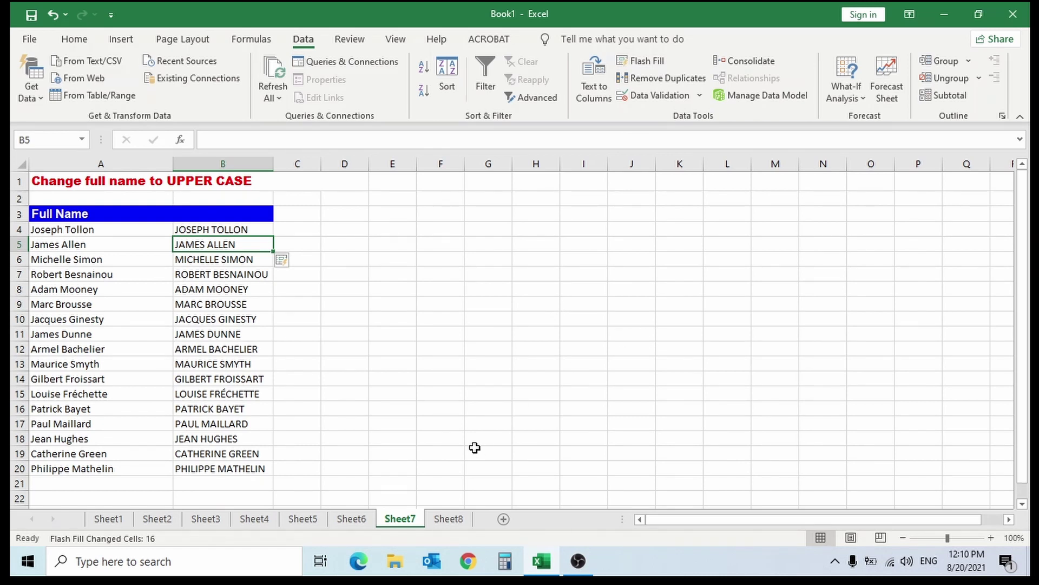
# - On Sheet8, enter 'Make The Best Of Things.' in B4, then Flash Fill B5:B10 in proper case
pyautogui.click(448, 520)
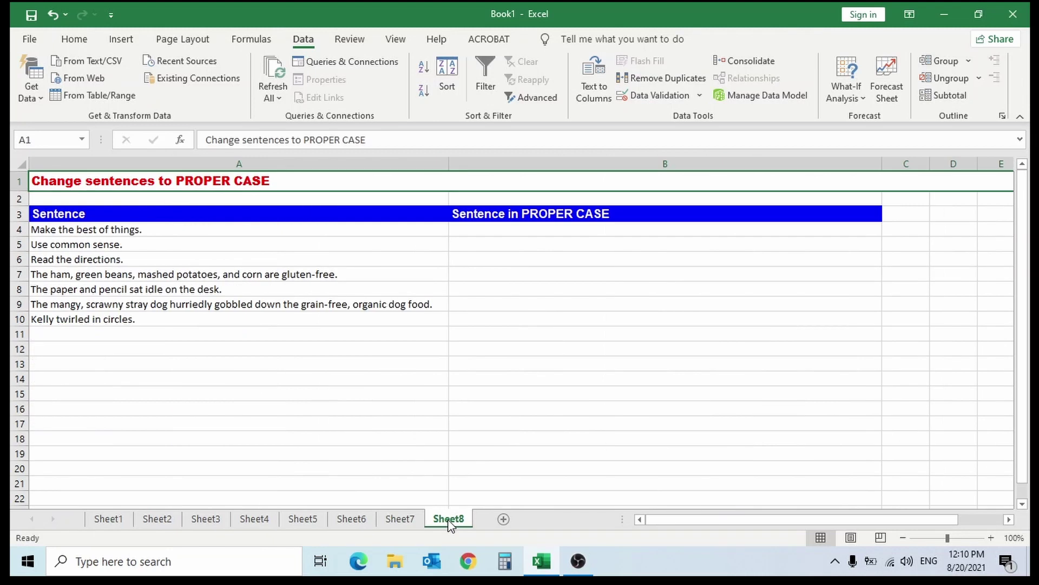
pyautogui.click(485, 232)
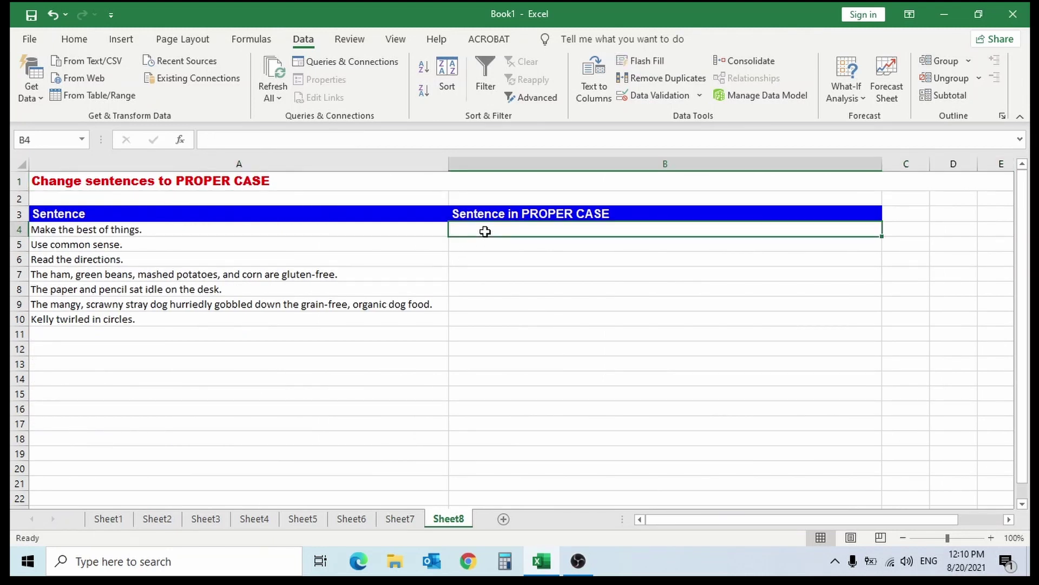
pyautogui.write('Make The')
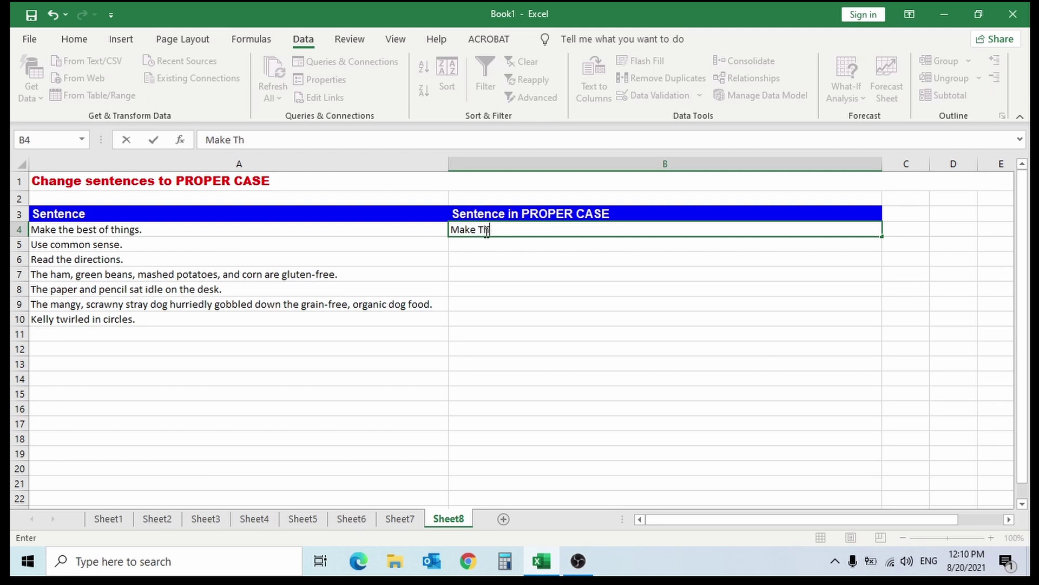
pyautogui.write('est Of Things.')
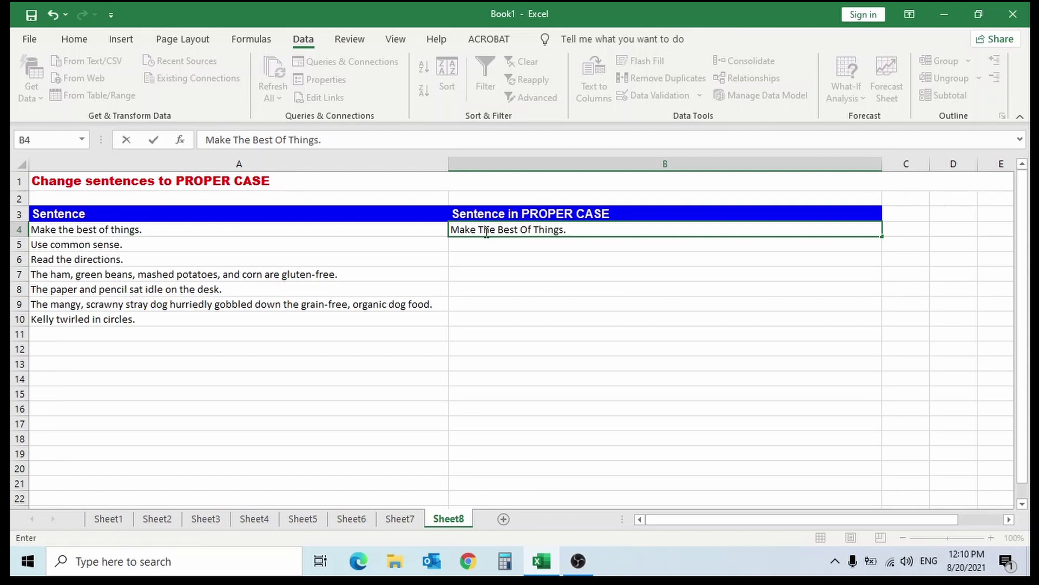
pyautogui.click(490, 245)
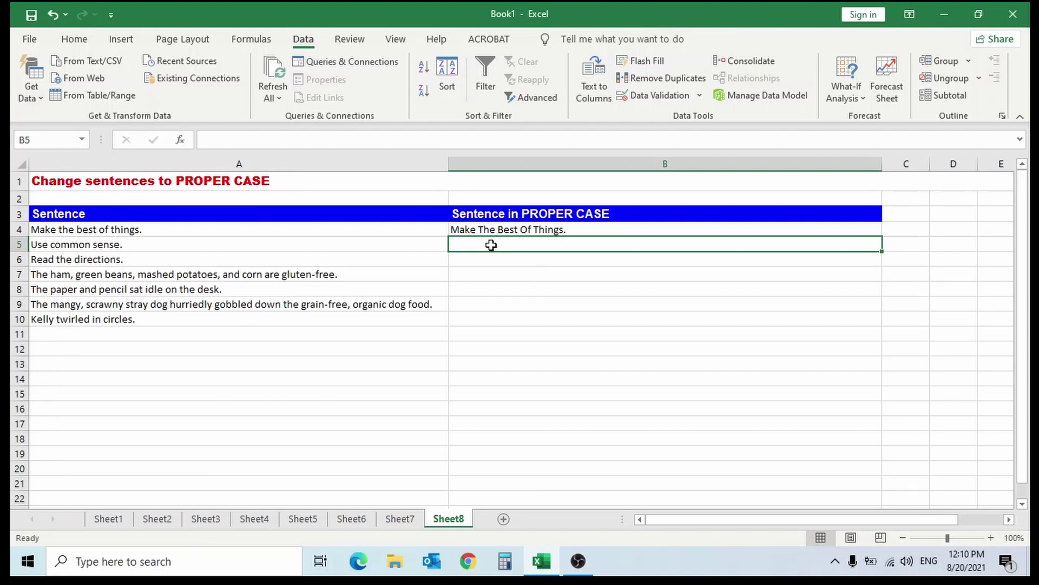
pyautogui.click(651, 61)
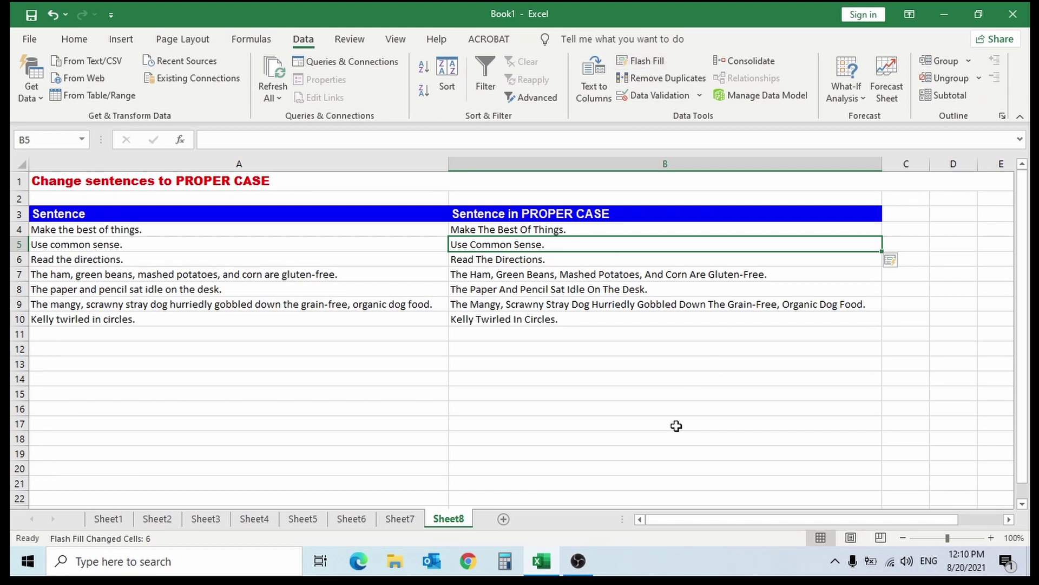